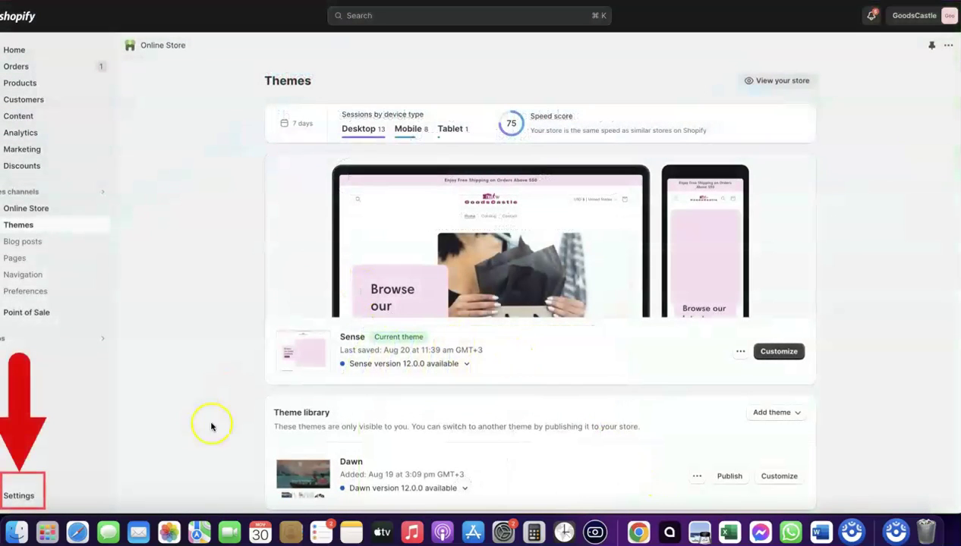
# - Go to Settings > Payments and open the Help Center list of Shopify Payments supported countries
pyautogui.click(17, 497)
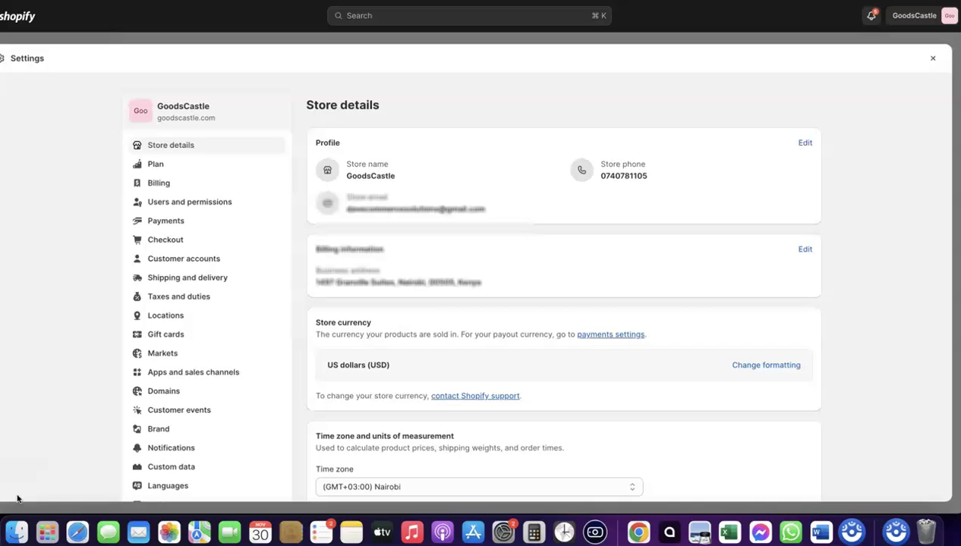
pyautogui.click(159, 224)
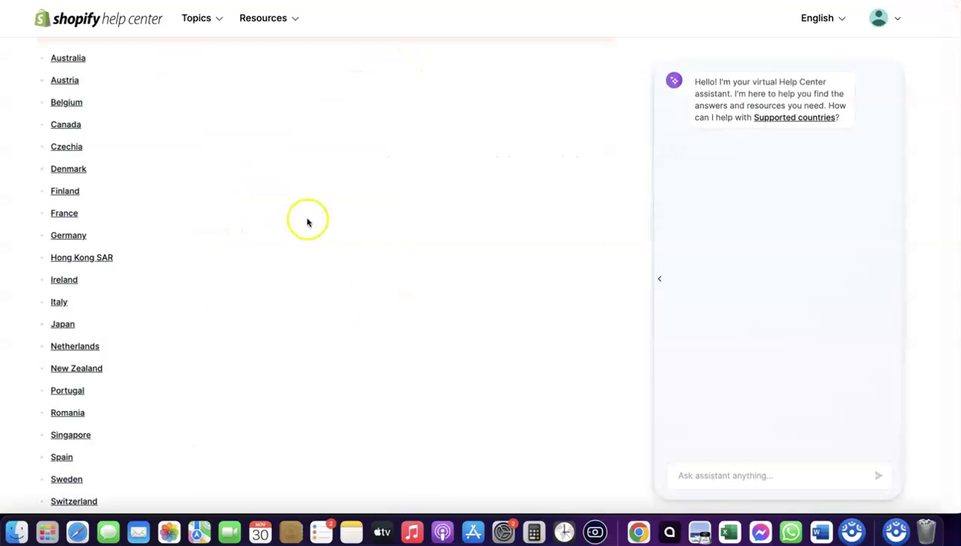
# - Scroll through the supported countries list, including Australia, Canada, Japan and Switzerland
pyautogui.scroll(5, 308, 220)
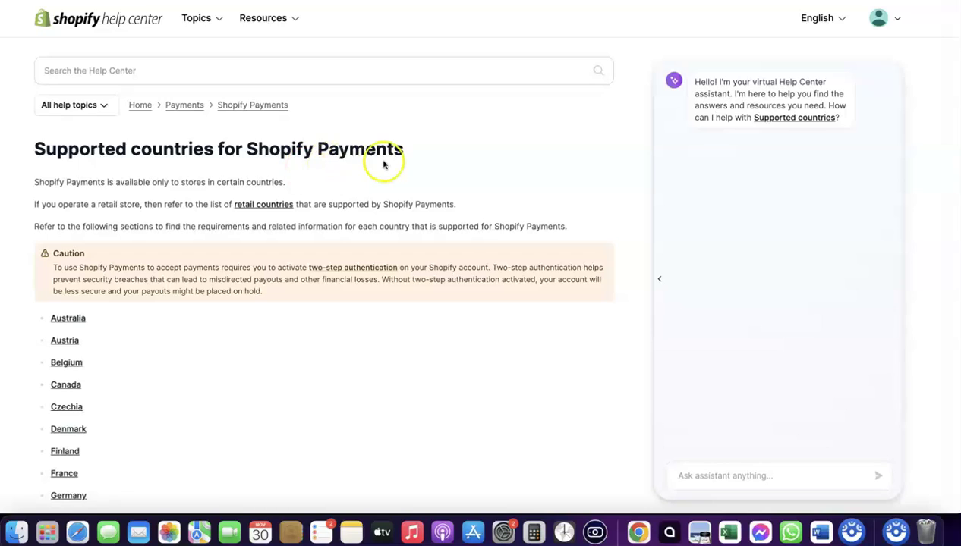
pyautogui.scroll(-4, 384, 162)
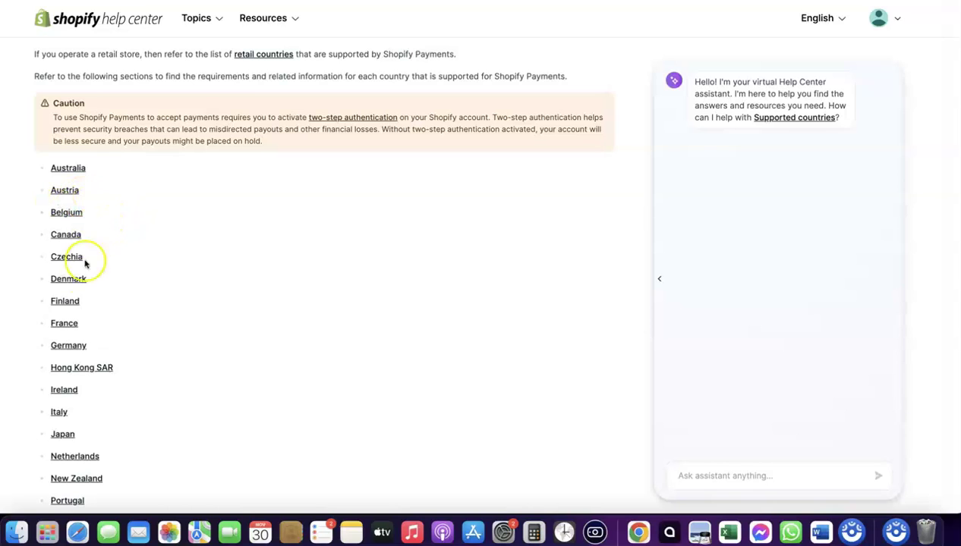
pyautogui.scroll(-2, 114, 281)
pyautogui.scroll(-2, 113, 278)
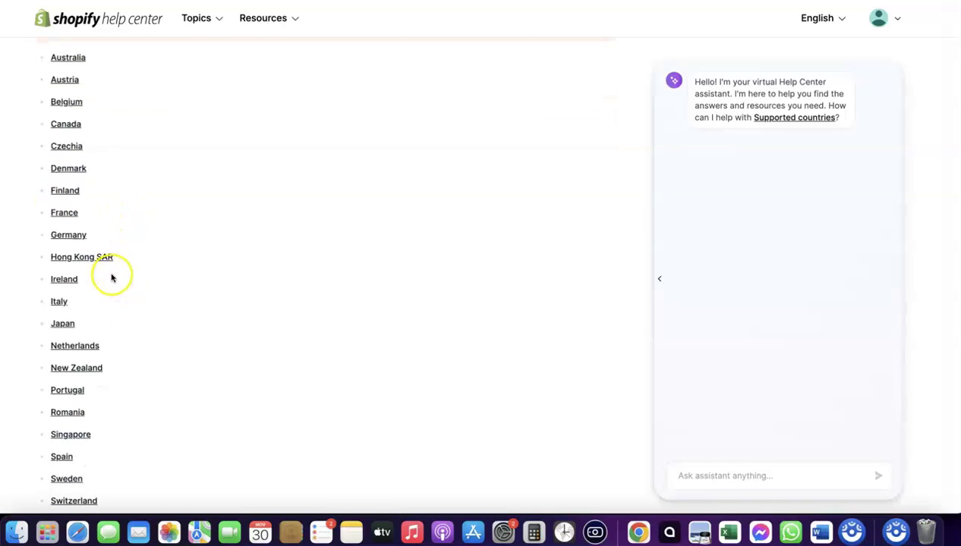
pyautogui.scroll(-1, 72, 356)
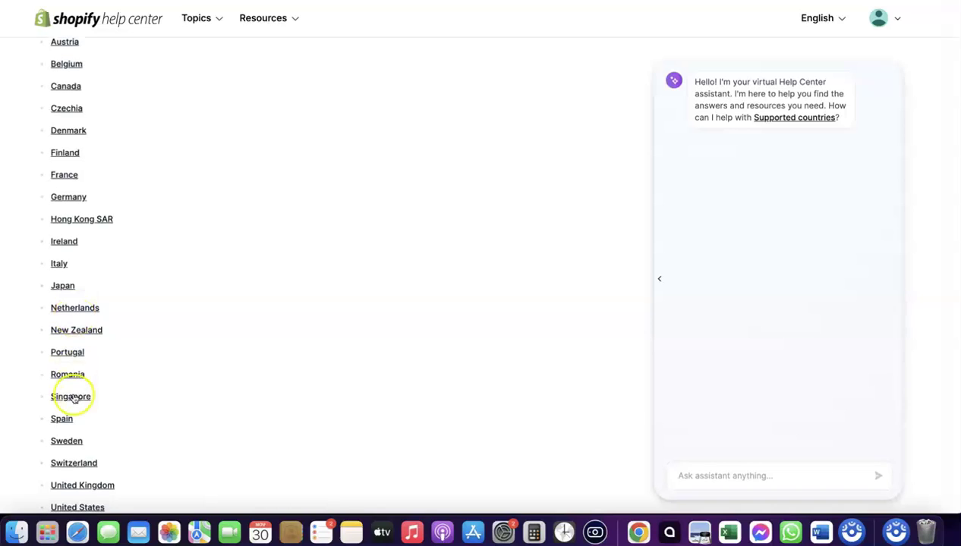
pyautogui.scroll(-4, 81, 386)
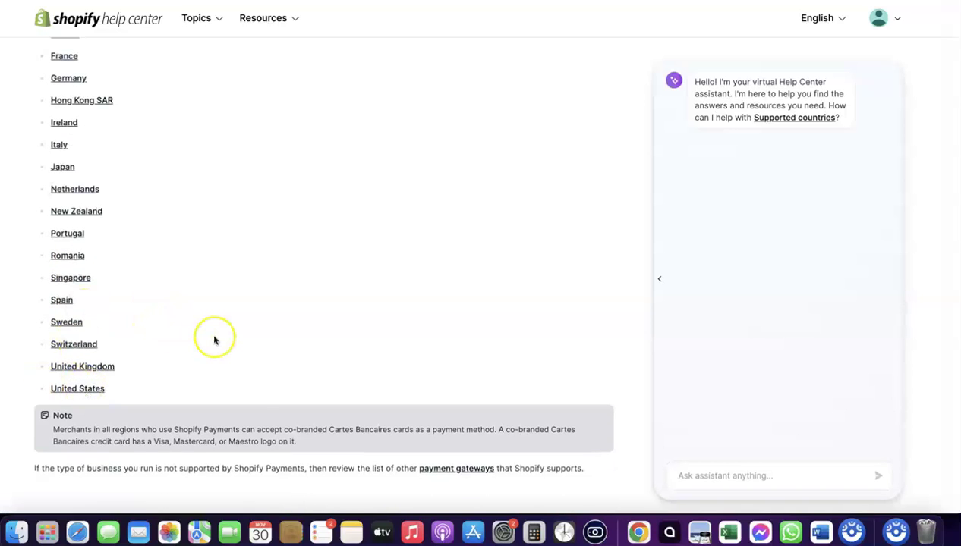
pyautogui.scroll(4, 215, 339)
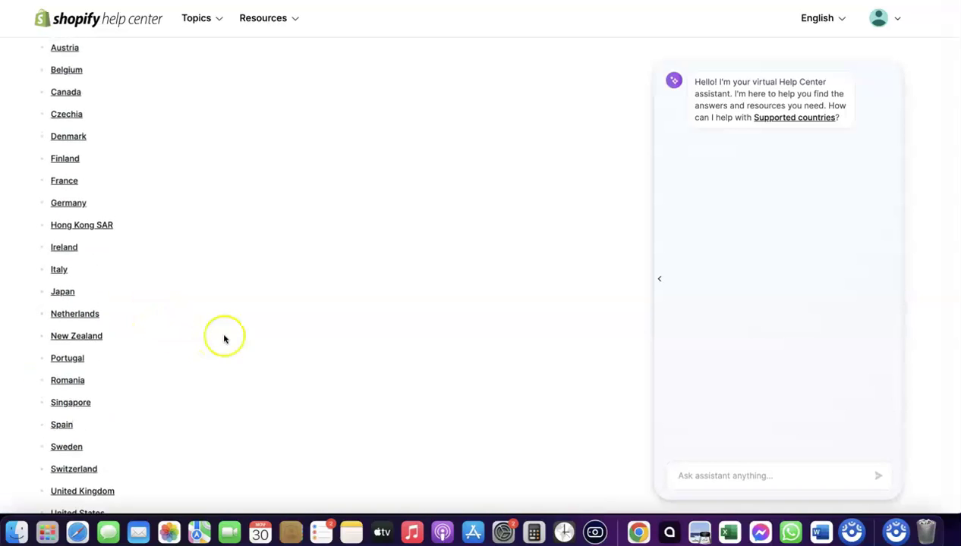
pyautogui.scroll(2, 74, 64)
pyautogui.scroll(3, 74, 63)
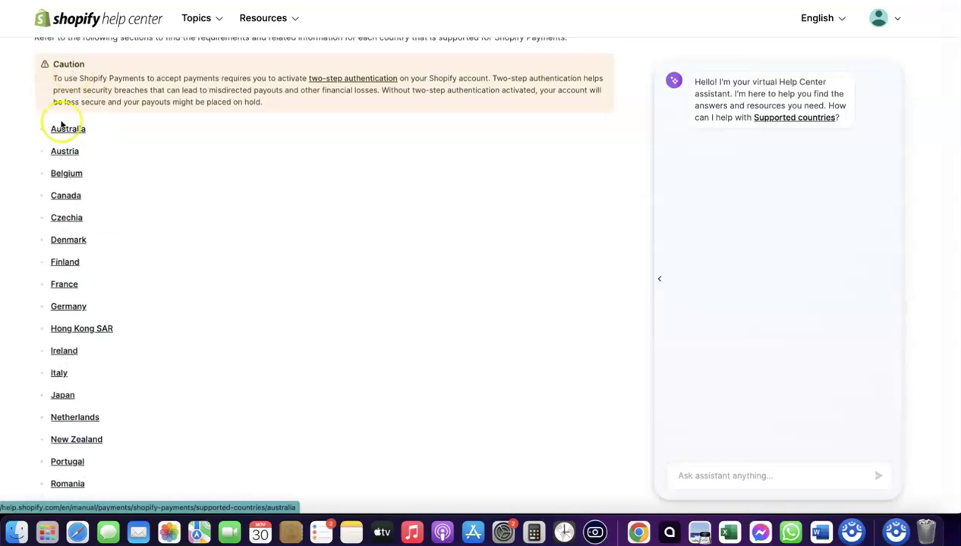
pyautogui.scroll(5, 174, 156)
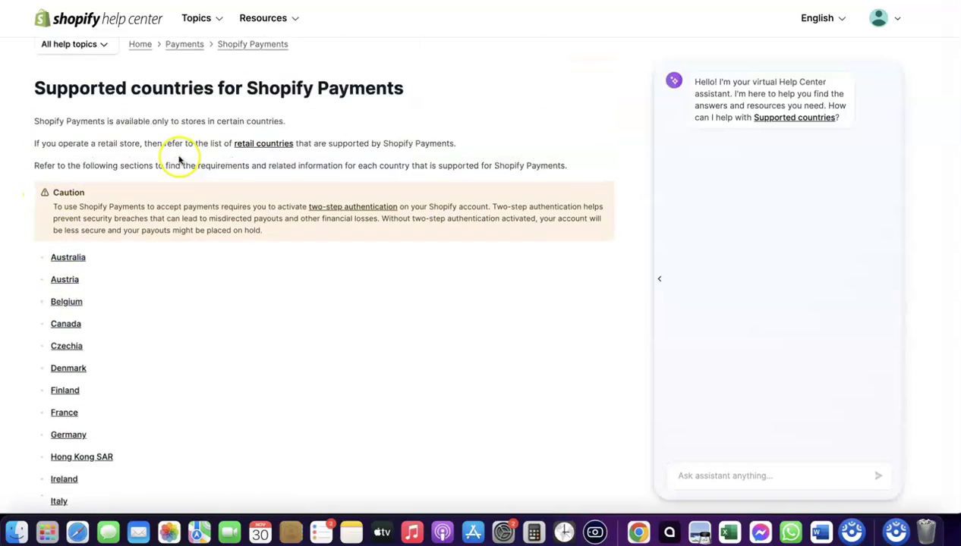
pyautogui.scroll(-10, 177, 148)
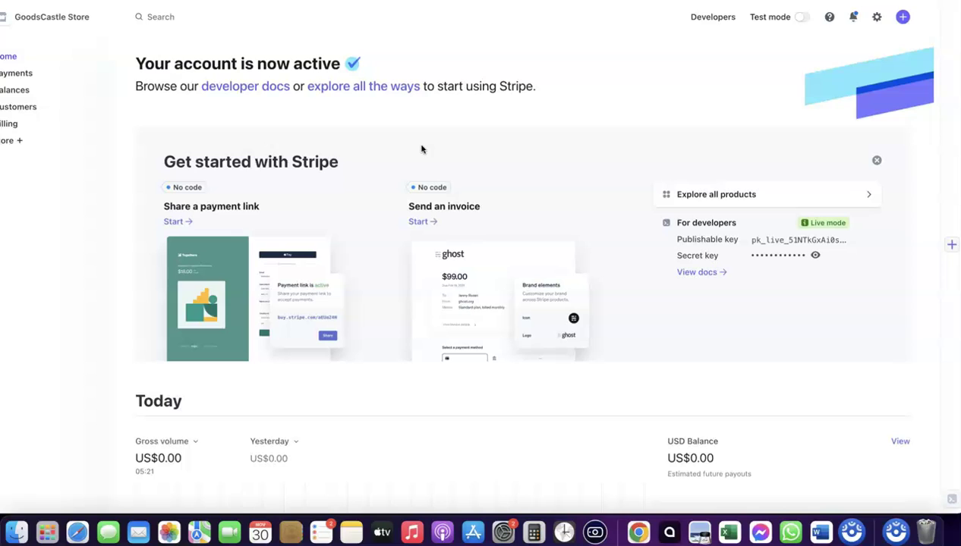
# - Return to the Shopify admin Payments settings, where PayPal is listed at a 2% transaction fee
pyautogui.click(56, 14)
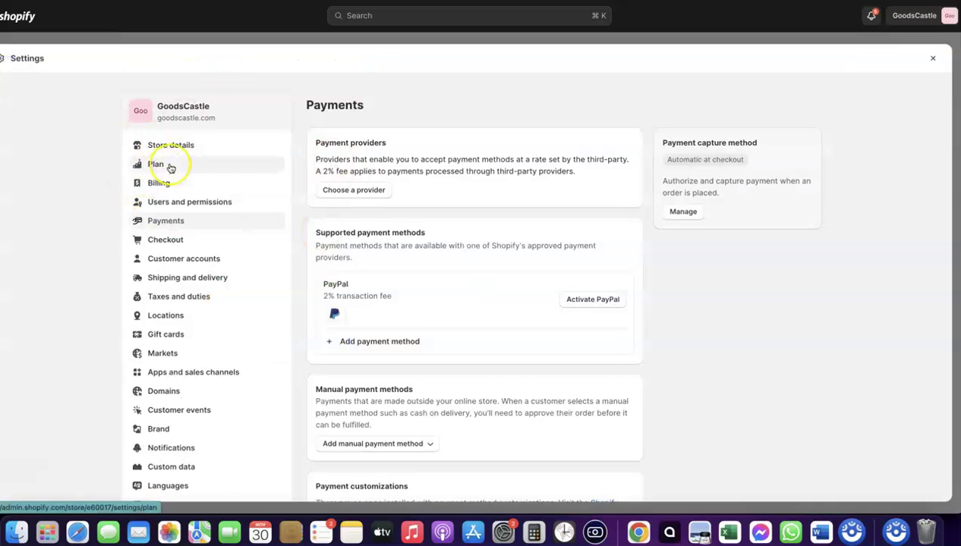
pyautogui.click(170, 168)
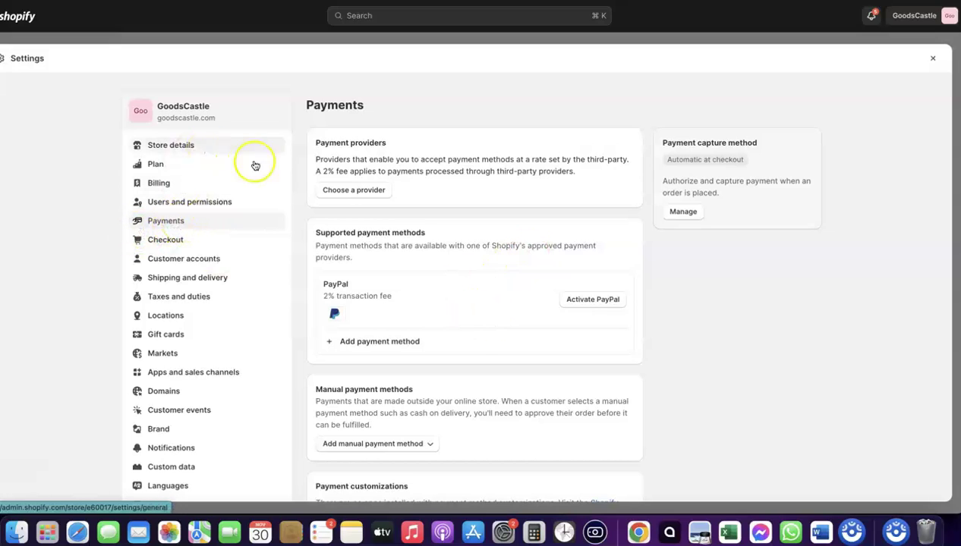
# - Filter the third-party payment providers for 'Stripe' and select Stripe to reach its account-connection page
pyautogui.click(350, 197)
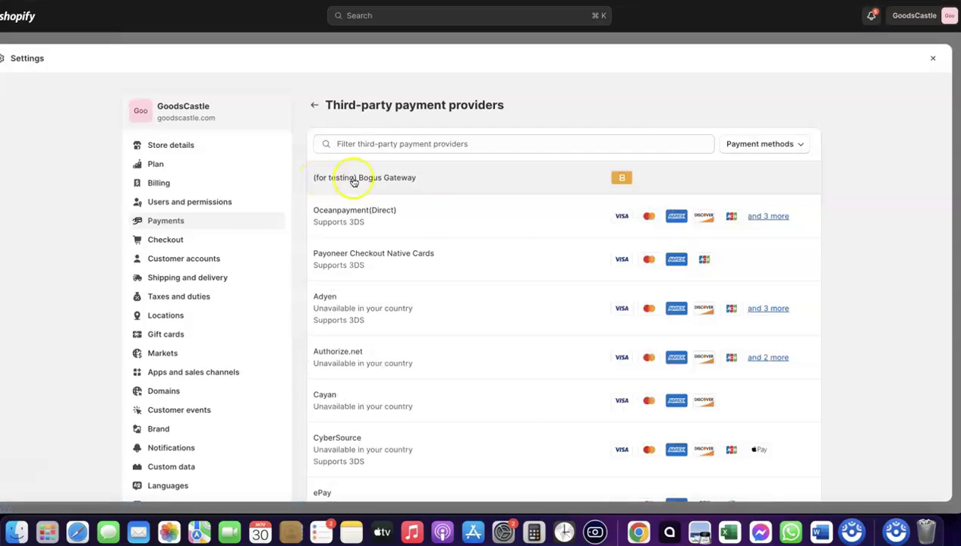
pyautogui.click(486, 143)
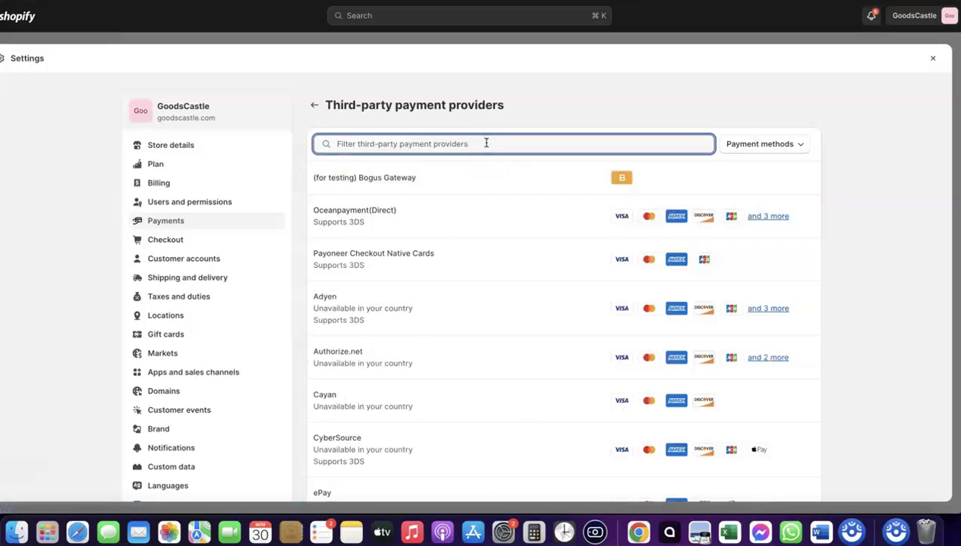
pyautogui.write('Stripe')
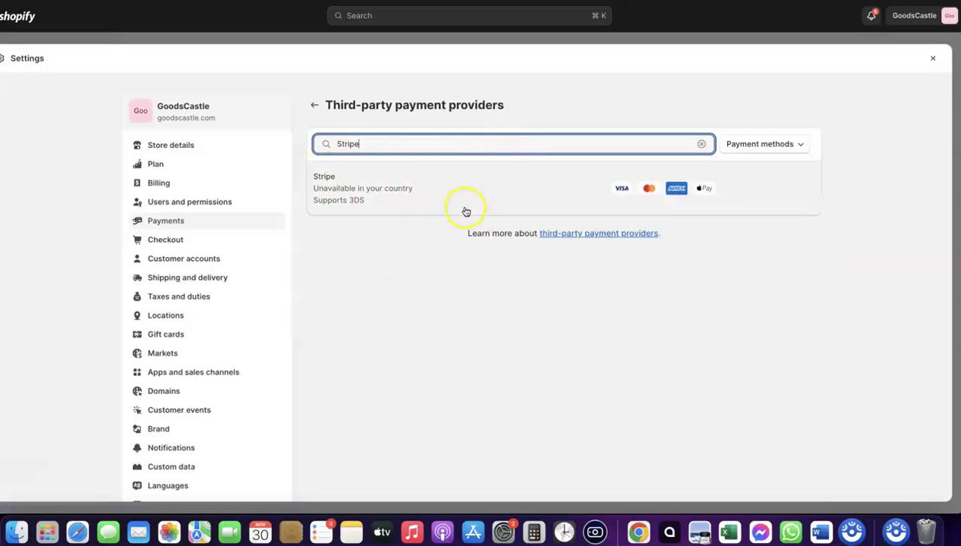
pyautogui.click(388, 189)
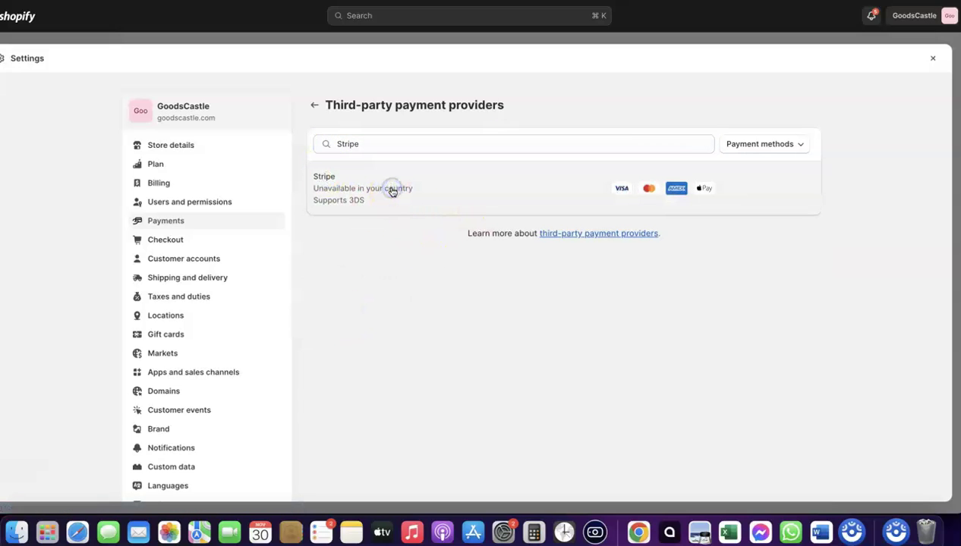
pyautogui.click(268, 169)
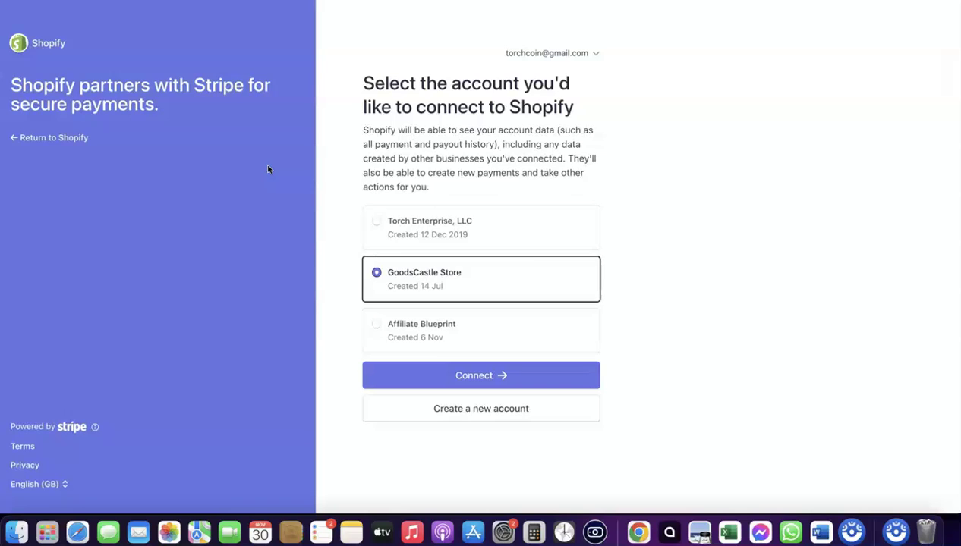
pyautogui.click(395, 87)
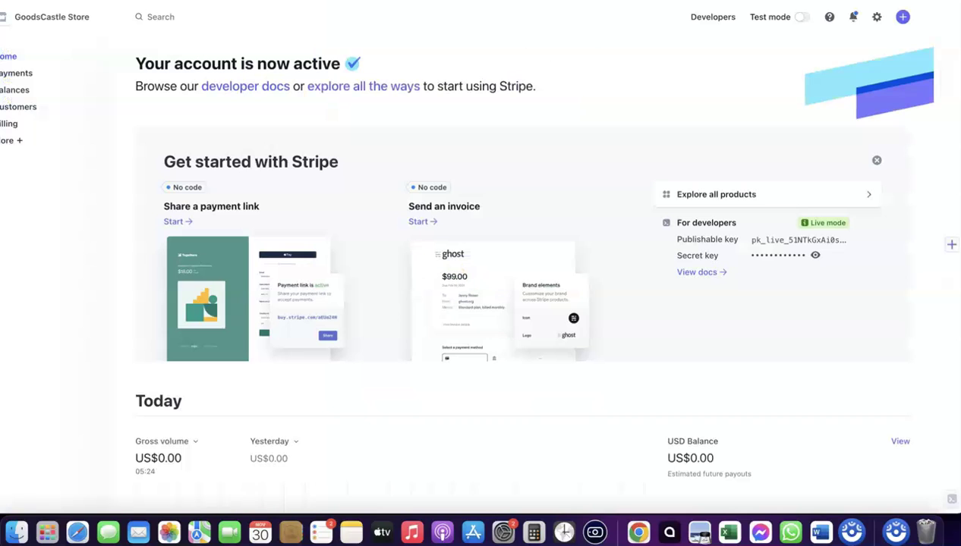
# - Open the Stripe account switcher to view the other available Stripe accounts
pyautogui.click(92, 18)
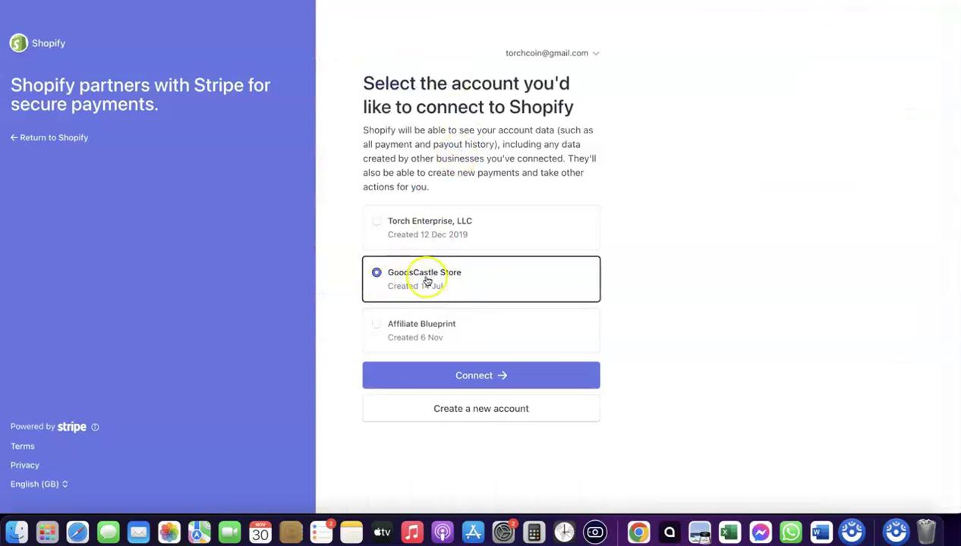
# - Connect the GoodsCastle Store Stripe account to Shopify
pyautogui.click(477, 376)
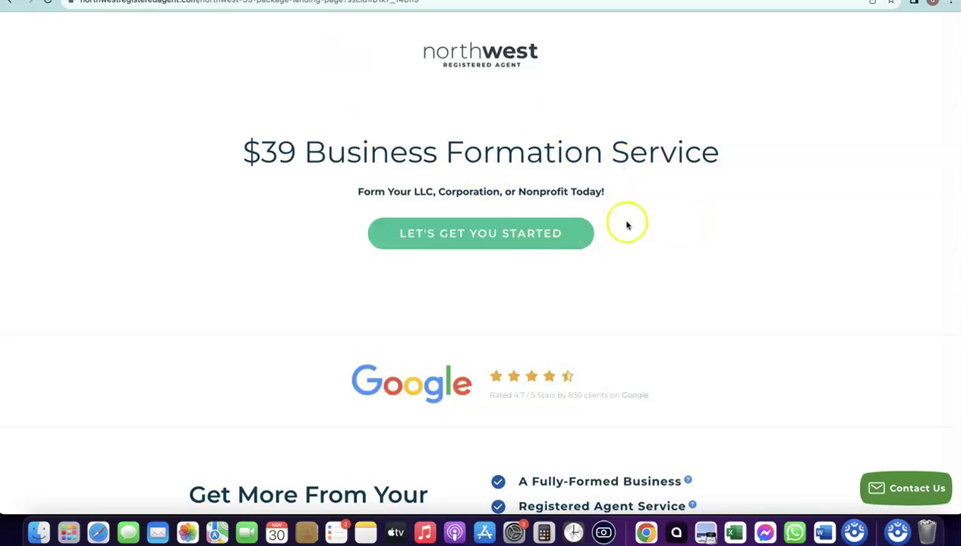
# - Start a new LLC order from Northwest's $39 Business Formation Service page
pyautogui.click(477, 235)
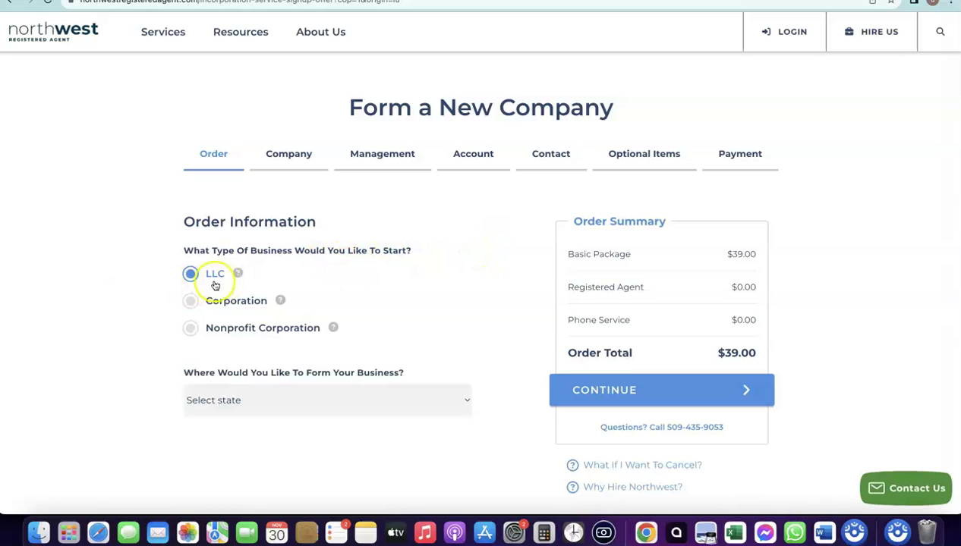
# - Choose NM - New Mexico as the state in which to form the business
pyautogui.scroll(-1, 227, 273)
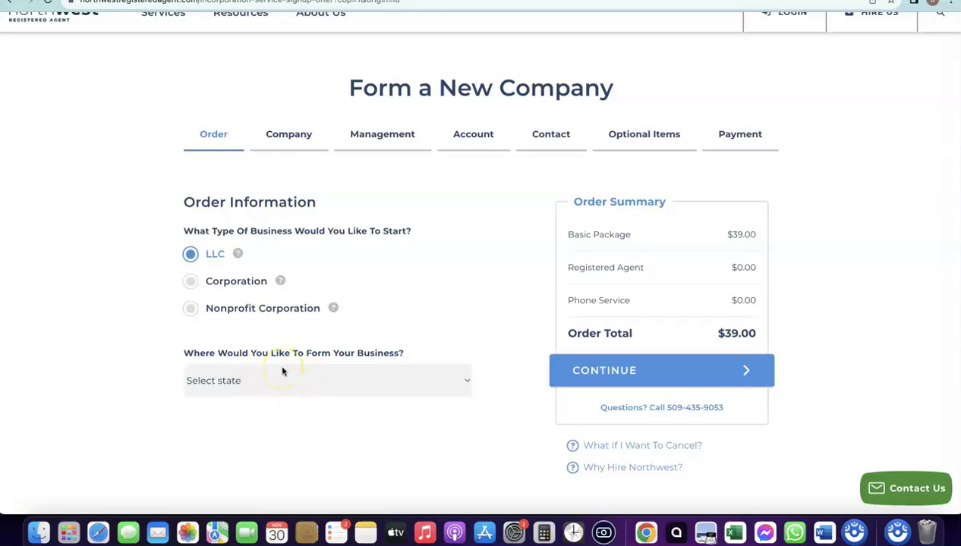
pyautogui.click(267, 379)
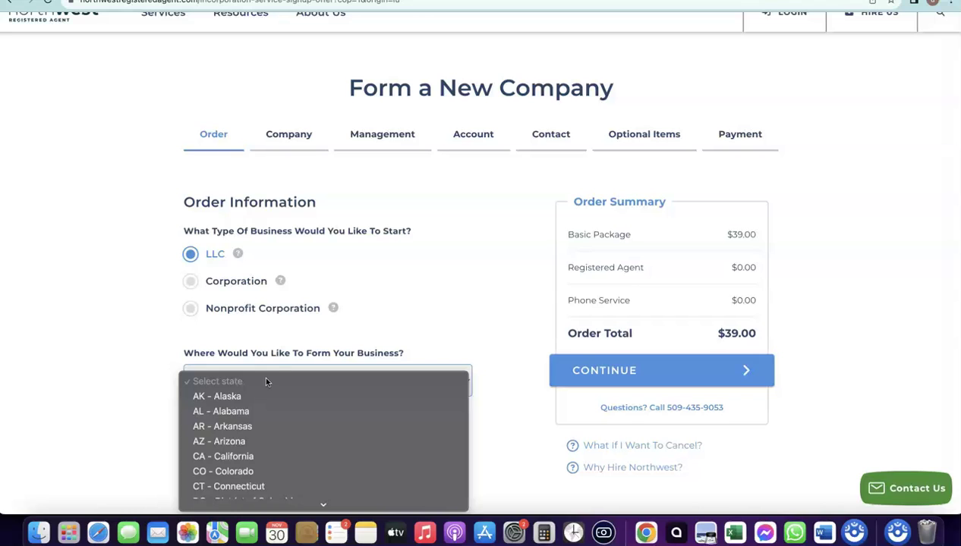
pyautogui.click(108, 321)
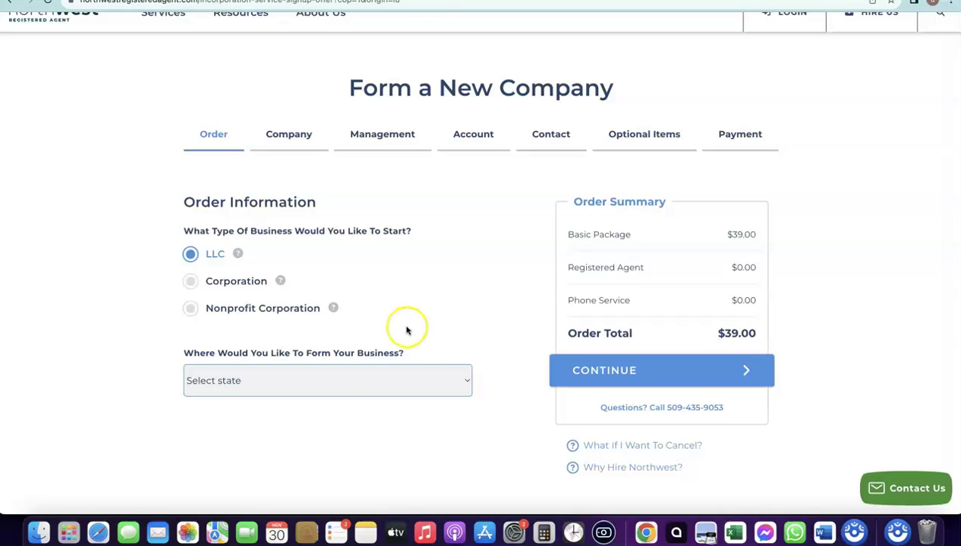
pyautogui.click(333, 387)
pyautogui.scroll(-5, 334, 388)
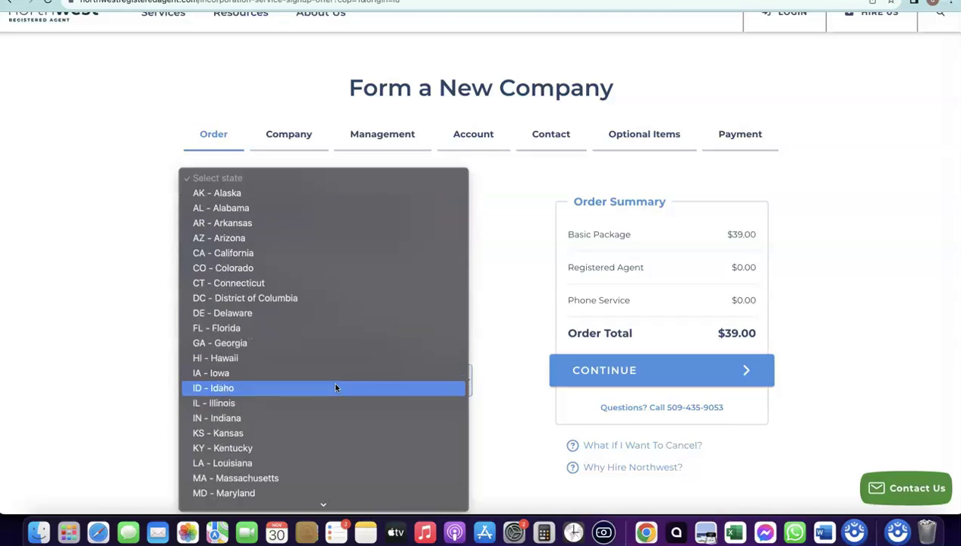
pyautogui.scroll(-5, 252, 299)
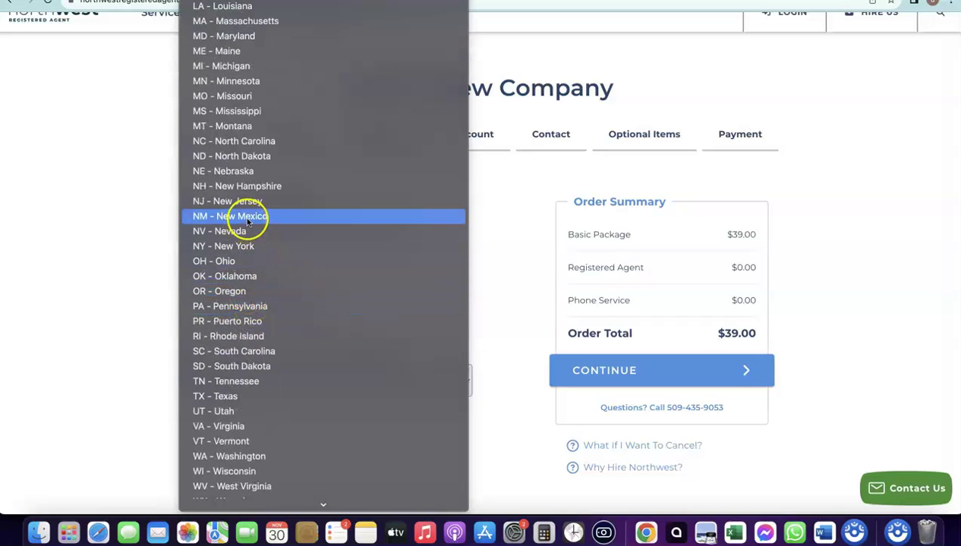
pyautogui.click(247, 216)
# - Review the $89.00 order summary and continue to the company details step
pyautogui.scroll(-1, 343, 412)
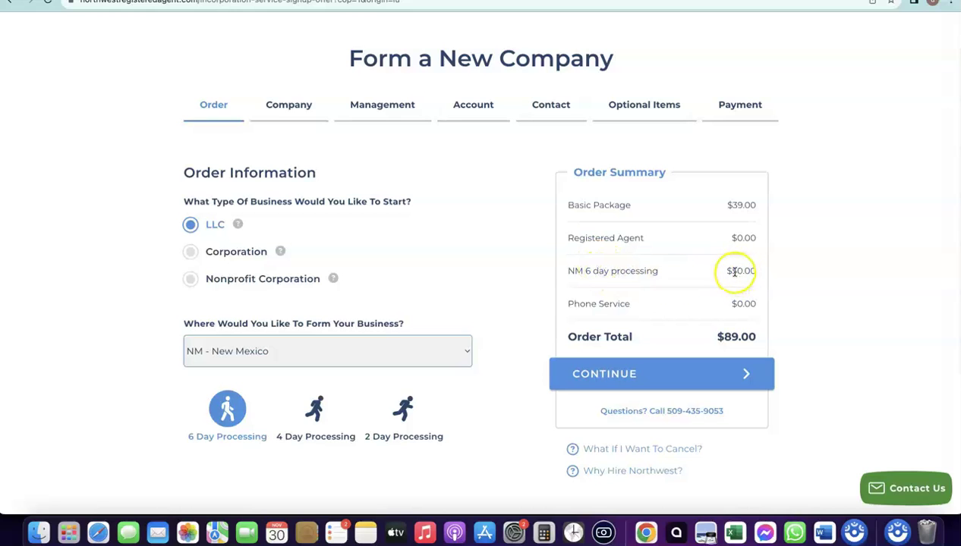
pyautogui.scroll(5, 727, 270)
pyautogui.hscroll(-2, 729, 269)
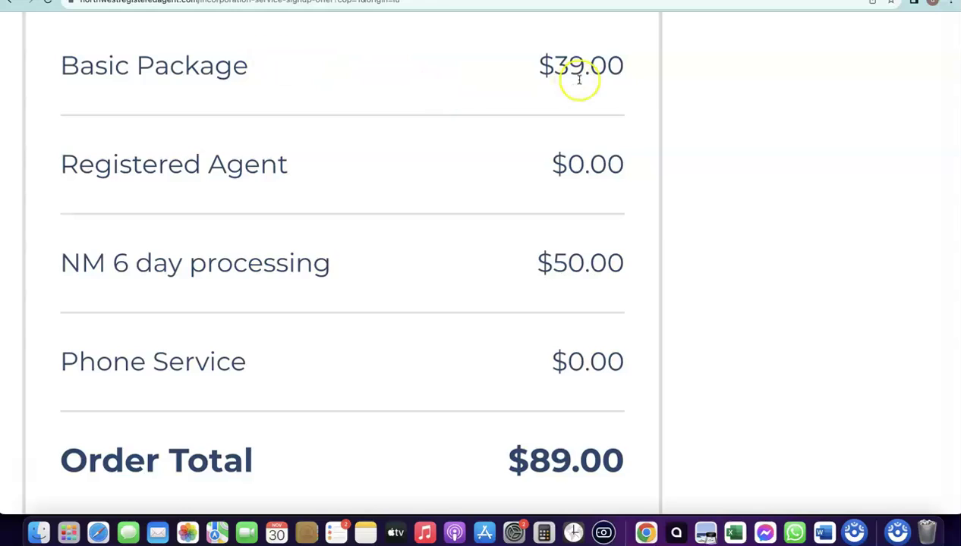
pyautogui.scroll(-5, 558, 67)
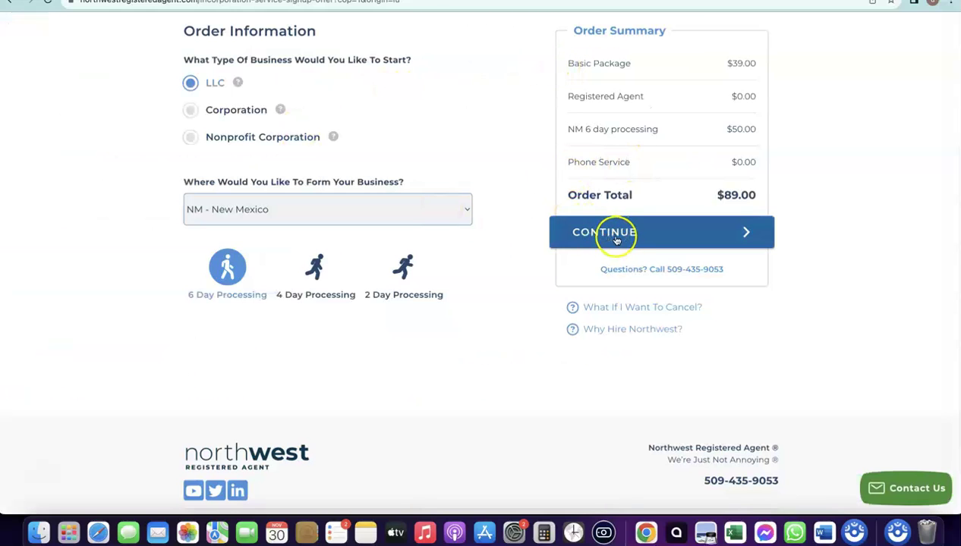
pyautogui.click(619, 236)
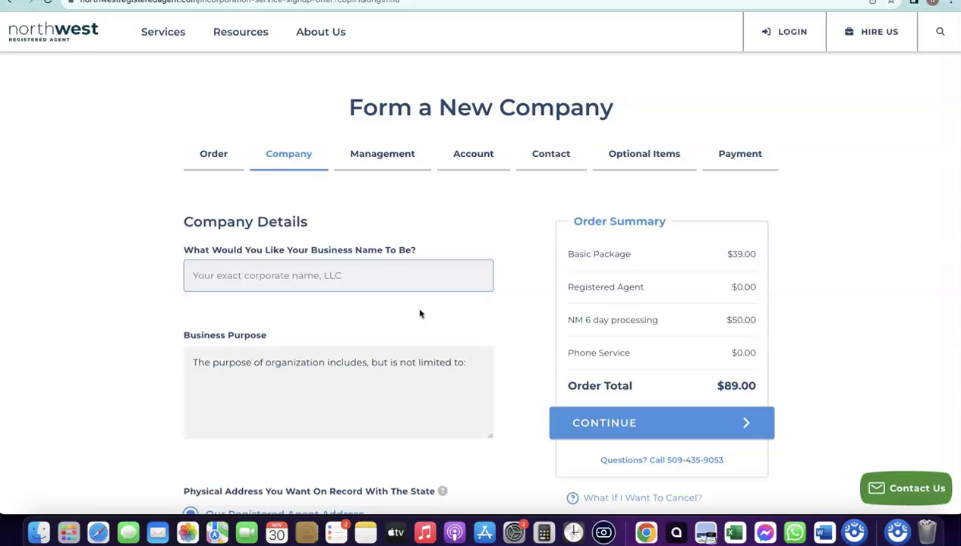
pyautogui.click(374, 274)
# - Enter business name 'Dropshipping Hustle' and purpose 'Dropshipping and eCommerce', then continue
pyautogui.write('Dropshipping Hustle')
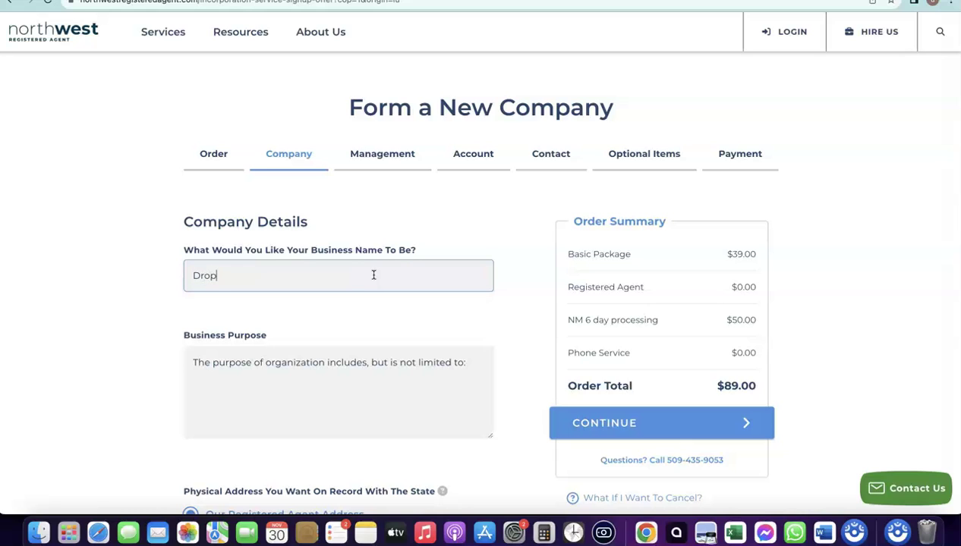
pyautogui.click(343, 348)
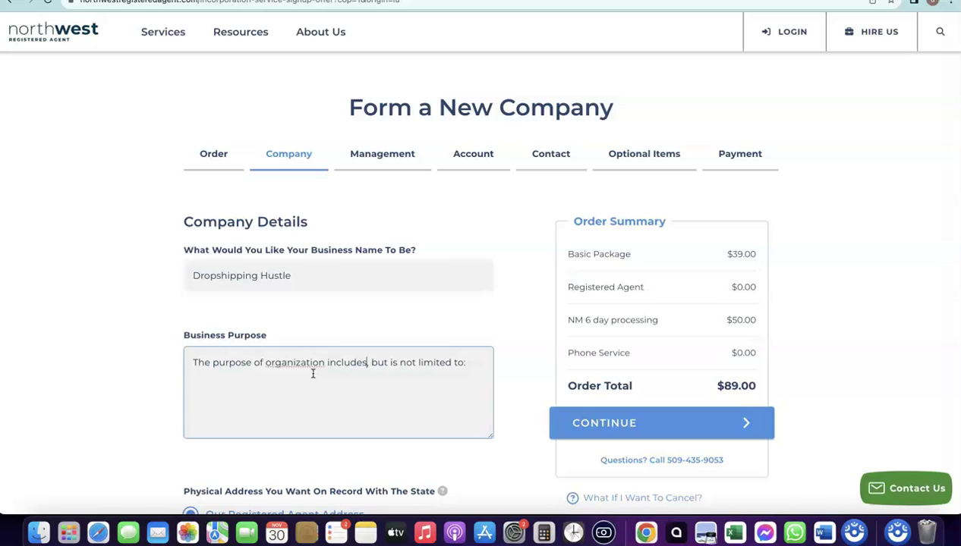
pyautogui.click(481, 361)
pyautogui.write('Dr')
pyautogui.press('BackSpace')
pyautogui.press('BackSpace')
pyautogui.write('Dropshipping and eCommerce')
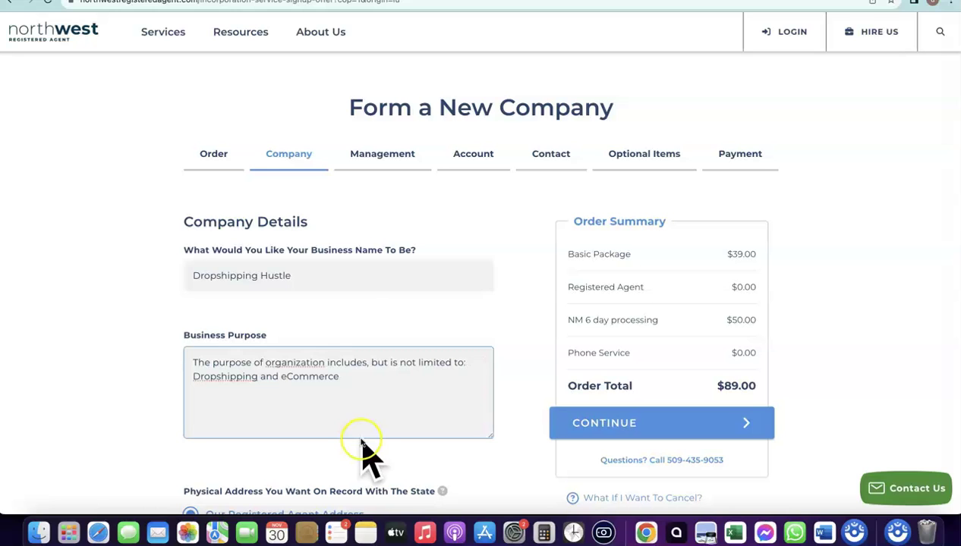
pyautogui.scroll(-1, 396, 297)
pyautogui.scroll(-1, 607, 391)
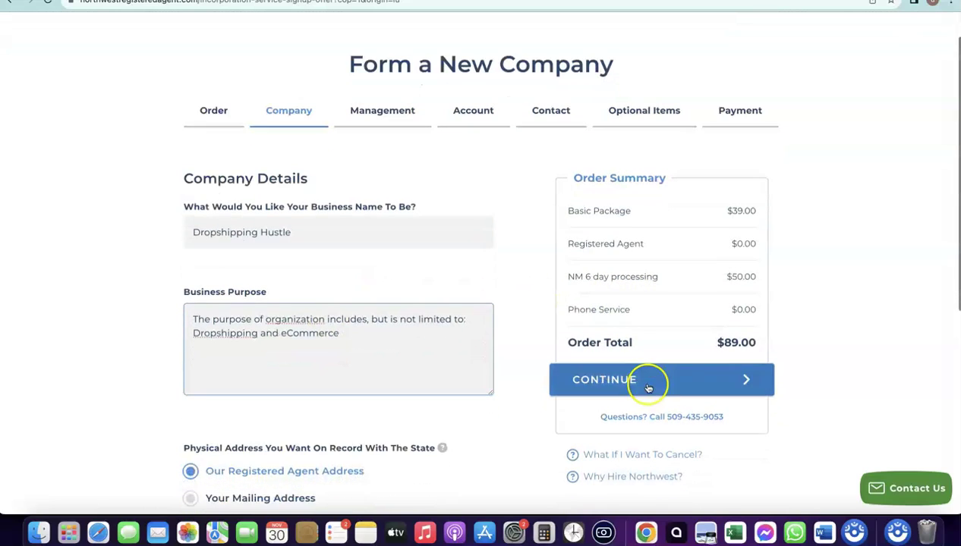
pyautogui.click(647, 384)
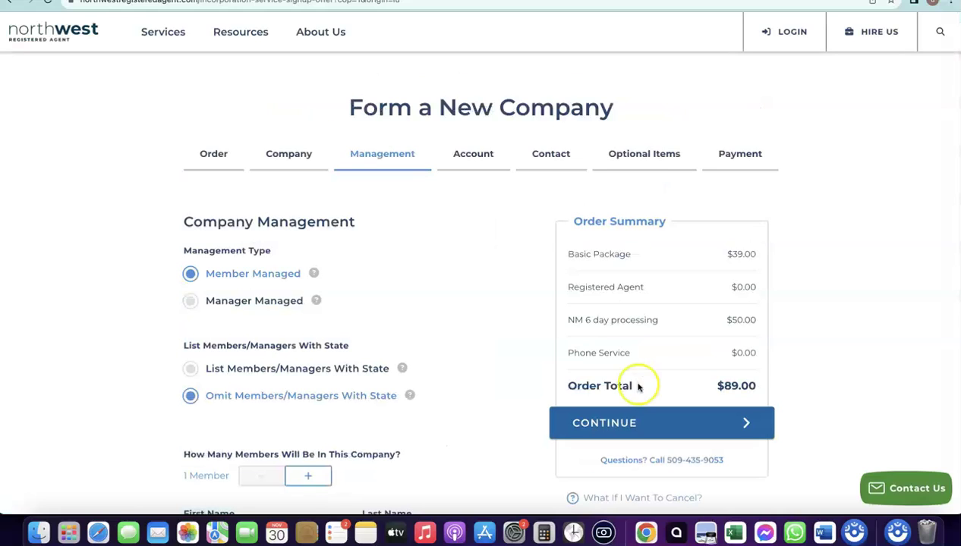
# - Set Management Type to Manager Managed, keeping members and managers off state records
pyautogui.scroll(-1, 379, 296)
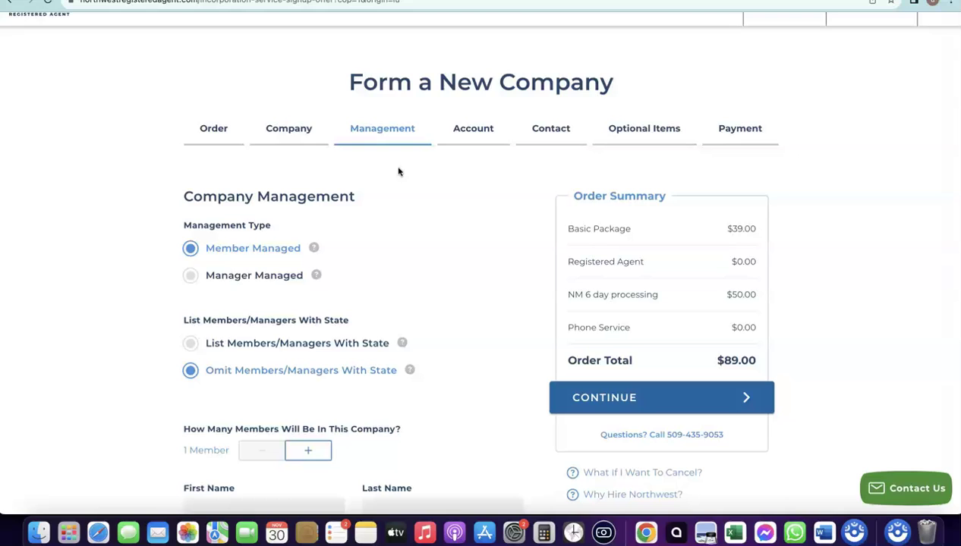
pyautogui.click(190, 277)
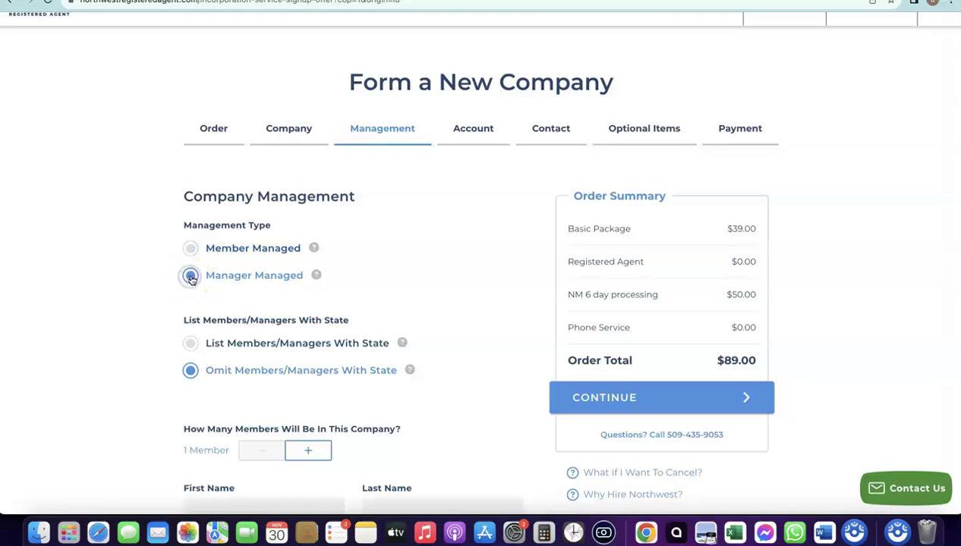
pyautogui.scroll(-1, 326, 254)
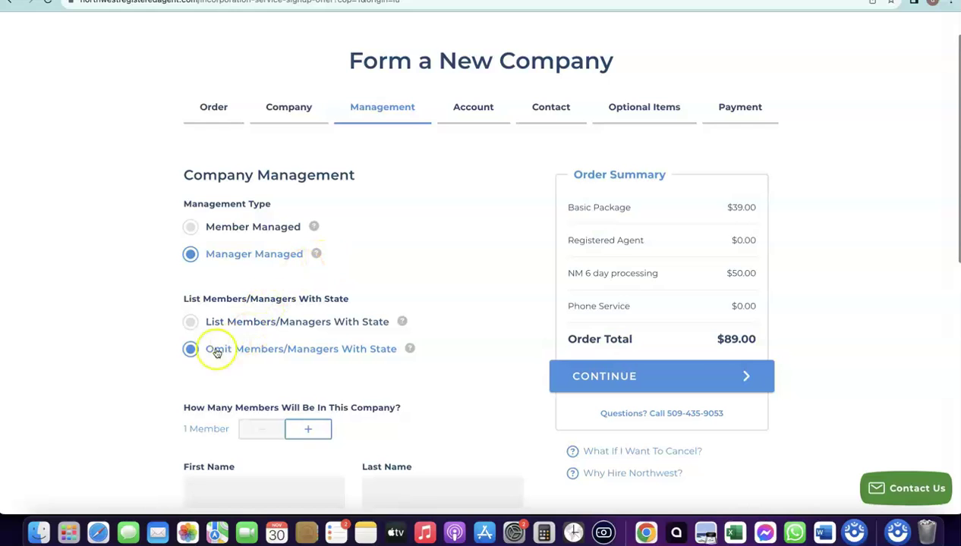
pyautogui.scroll(-1, 291, 253)
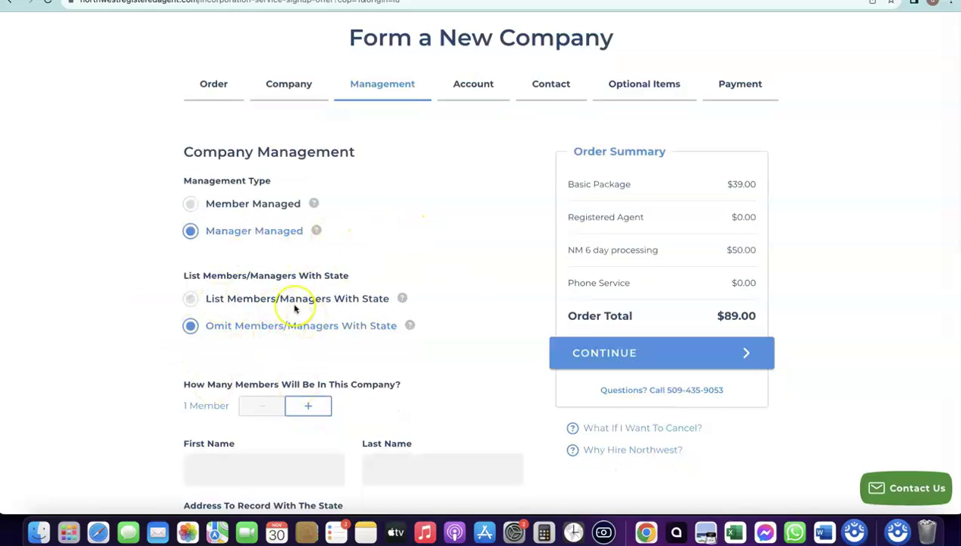
pyautogui.scroll(-5, 387, 275)
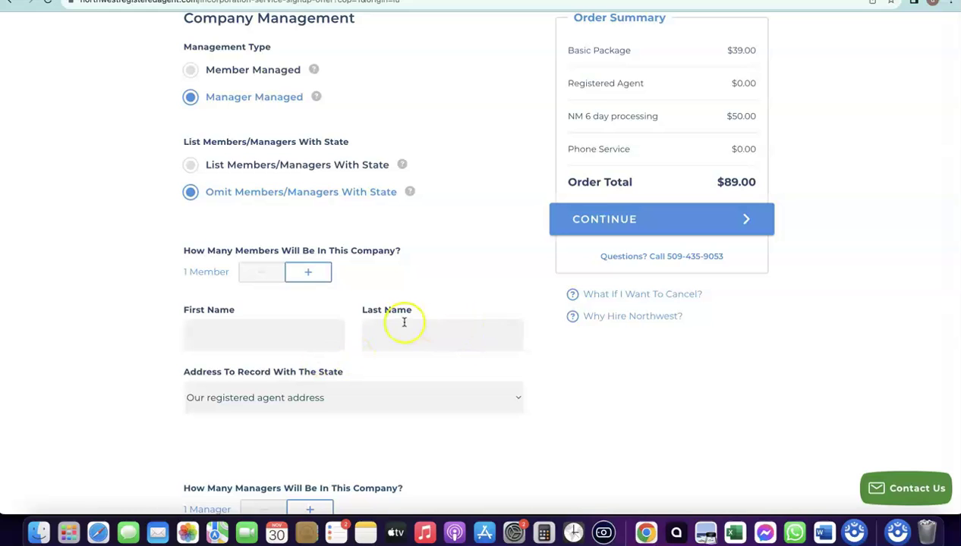
pyautogui.scroll(-2, 400, 321)
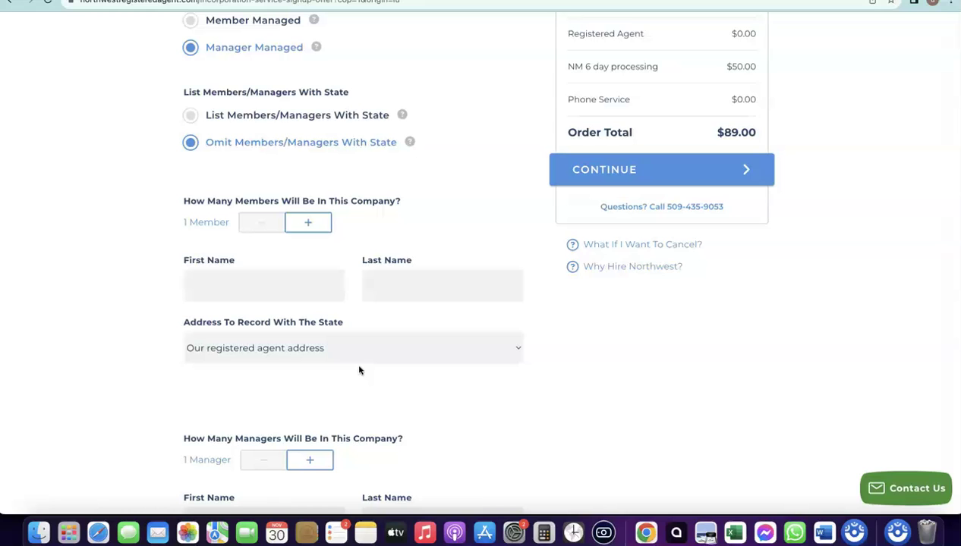
pyautogui.scroll(-5, 359, 371)
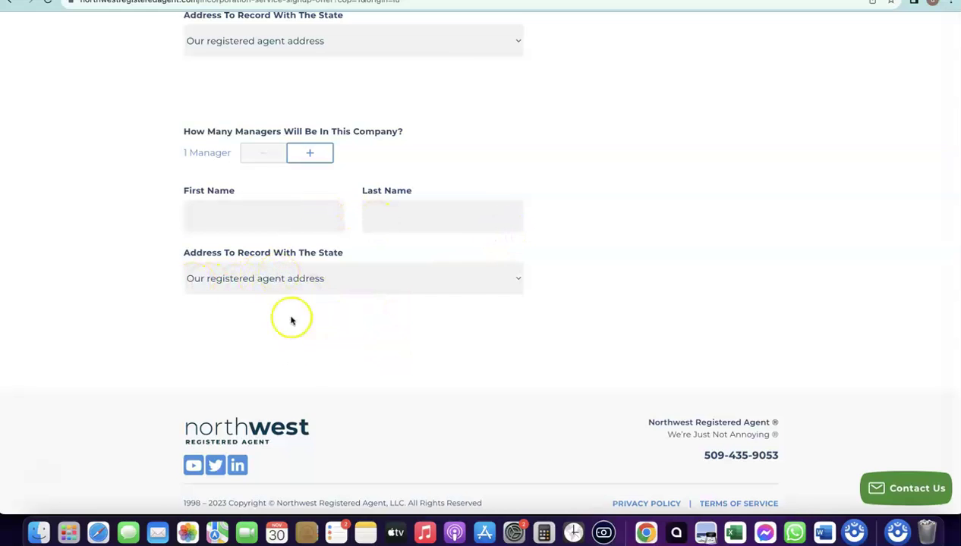
pyautogui.scroll(3, 491, 297)
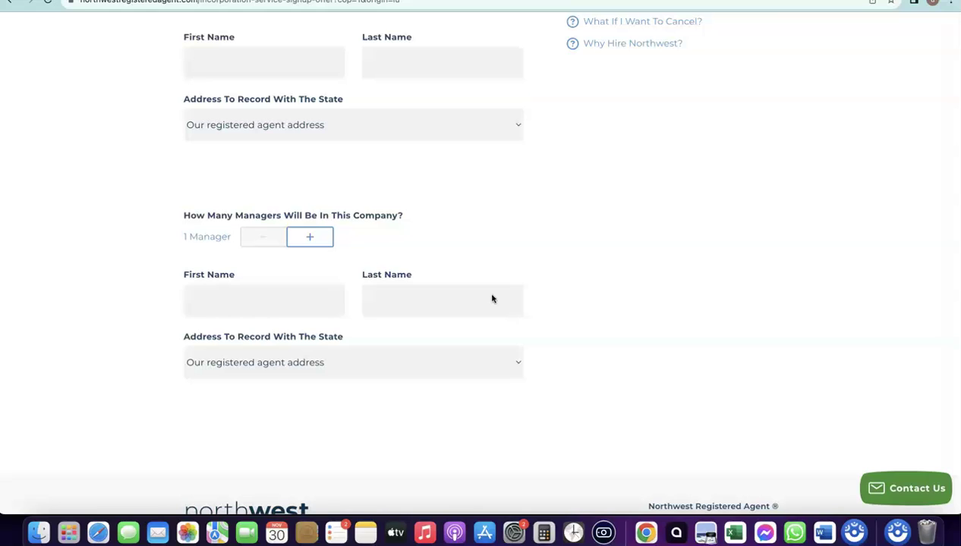
pyautogui.click(390, 228)
pyautogui.scroll(3, 385, 229)
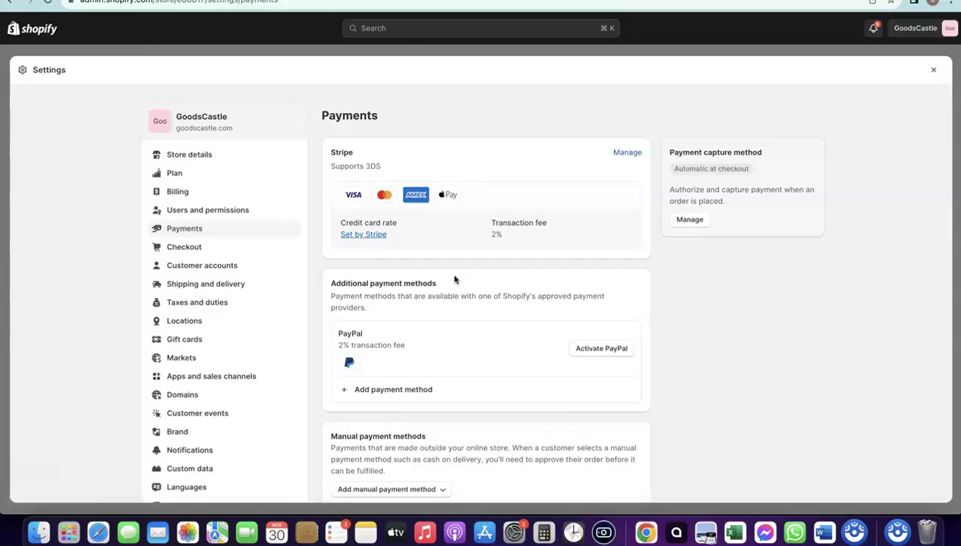
# - Bring up the Shopify Help Center article on countries supported by Shopify Payments
pyautogui.click(376, 1)
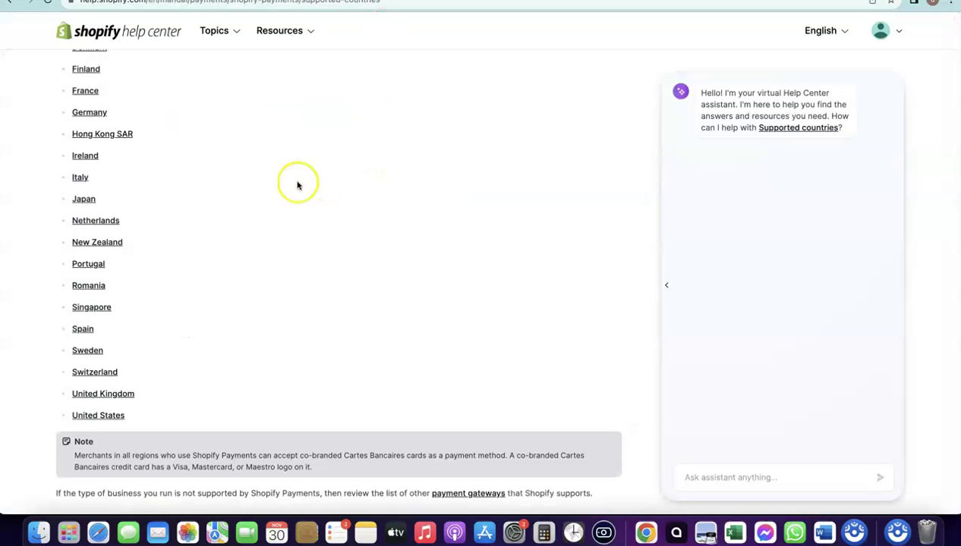
# - Highlight 'Shopify Payments' in the article title and compare it against the store's Payments settings
pyautogui.scroll(5, 309, 156)
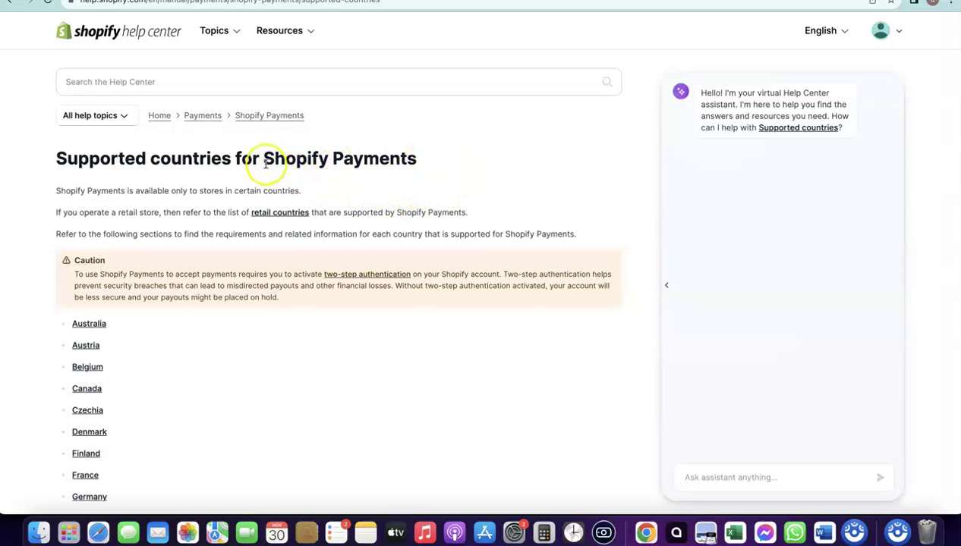
pyautogui.moveTo(263, 159); pyautogui.dragTo(418, 163)
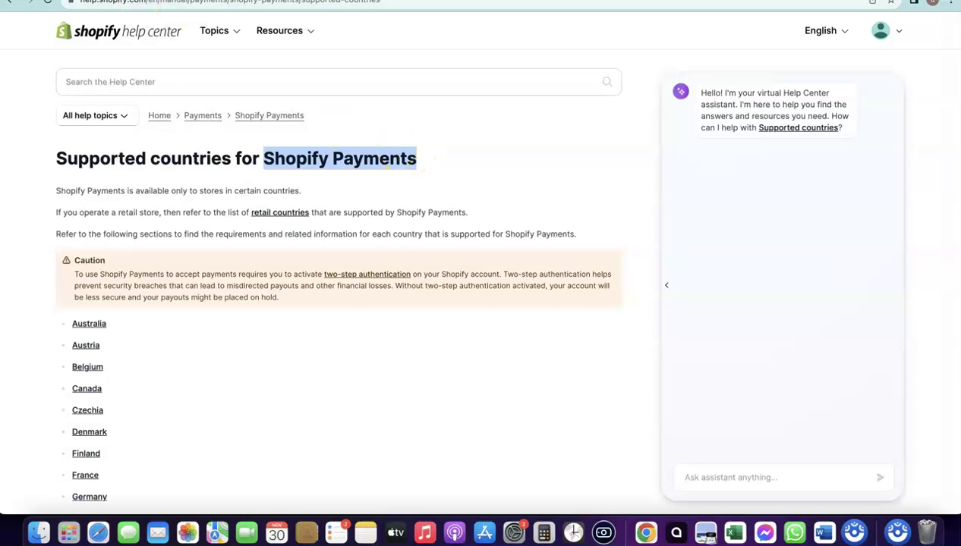
pyautogui.click(136, 1)
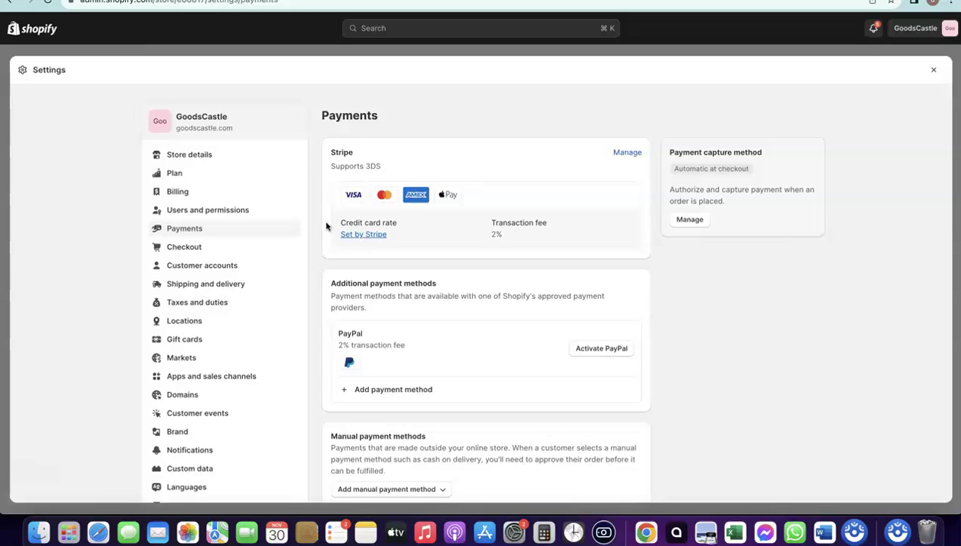
pyautogui.click(364, 1)
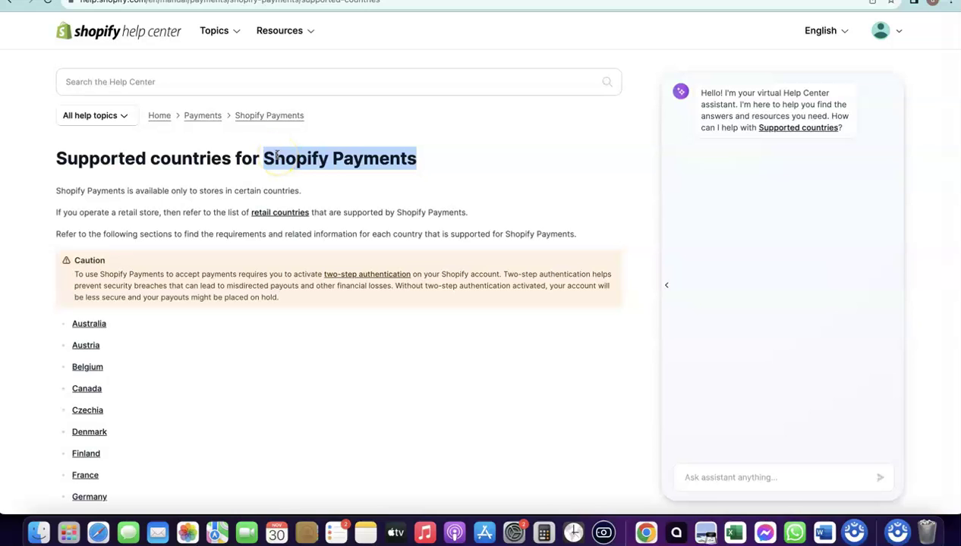
# - Reselect the full 'Shopify Payments' heading, then return to Northwest's company formation Management step
pyautogui.moveTo(276, 154); pyautogui.dragTo(395, 158)
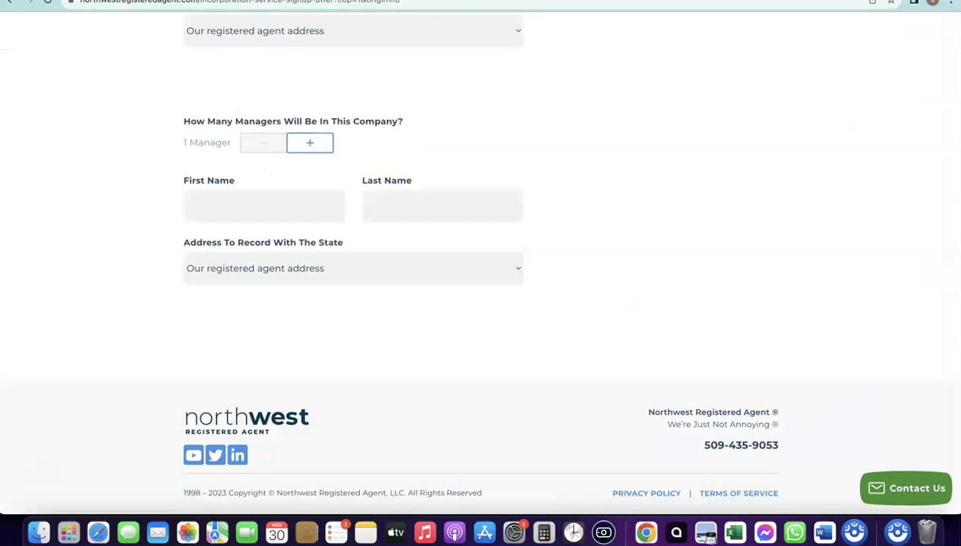
pyautogui.scroll(15, 394, 268)
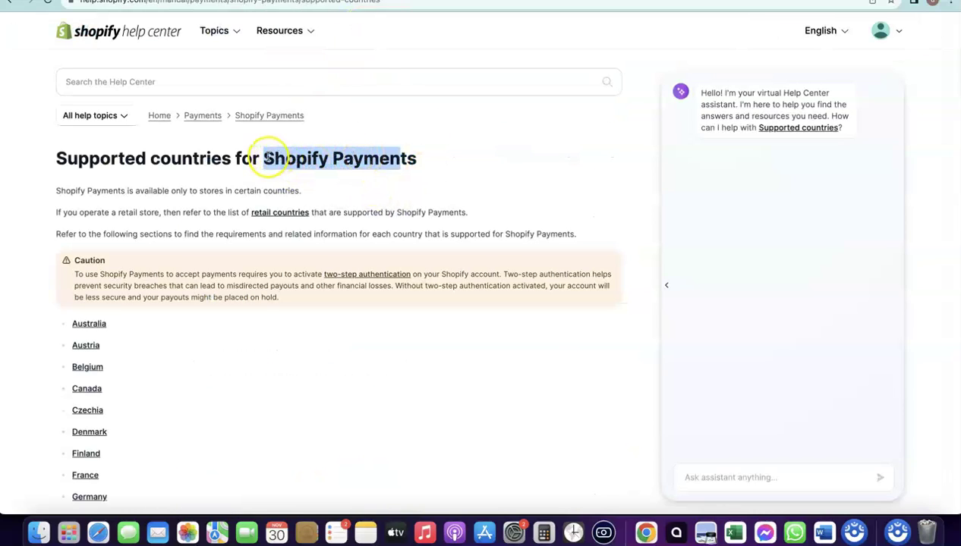
pyautogui.moveTo(265, 160); pyautogui.dragTo(452, 164)
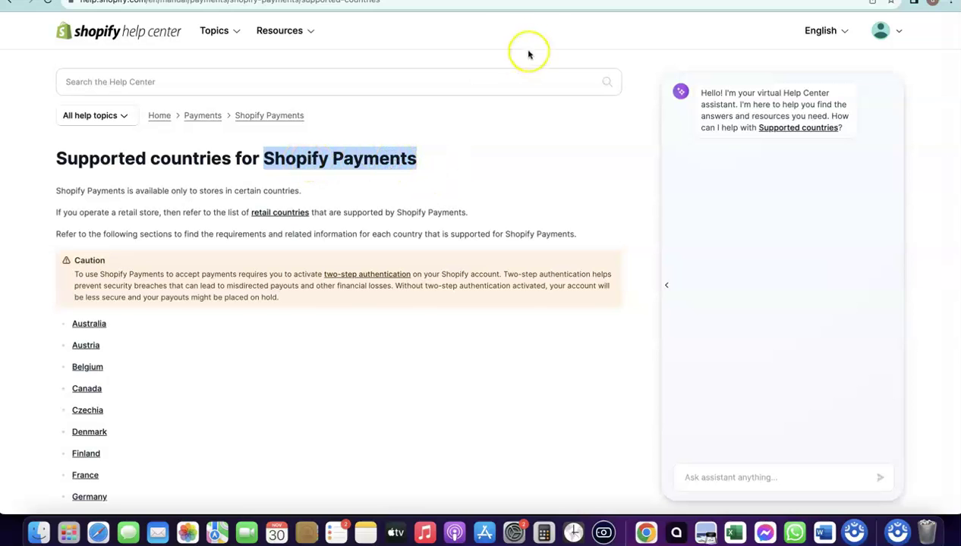
pyautogui.click(486, 0)
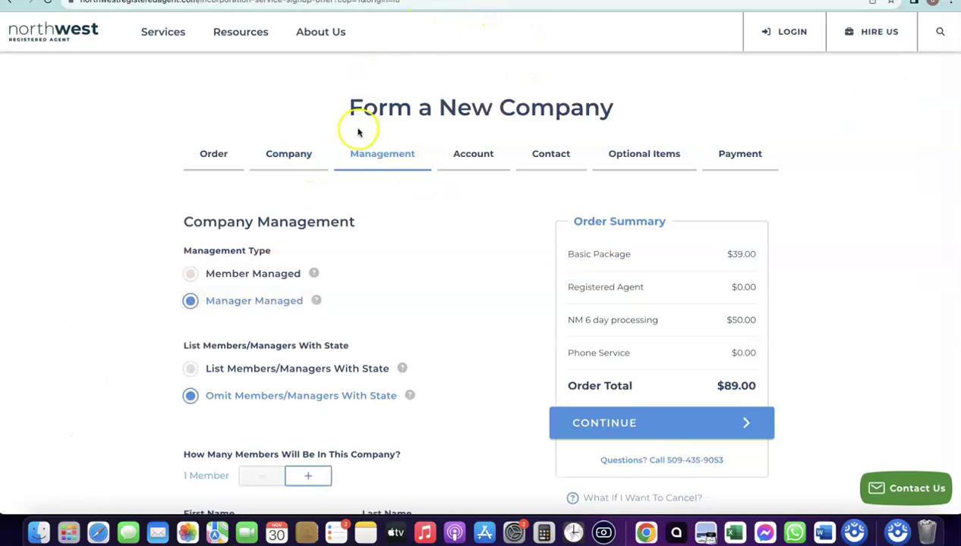